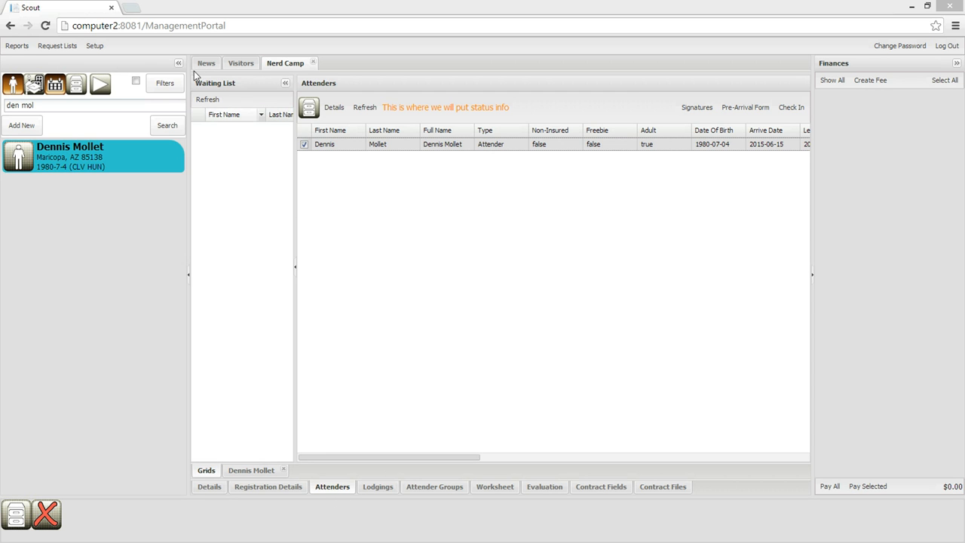
- Open the Nerd Camp event's lodgings, collapse the search and Finances panels, and enlarge the available and reserved lodging lists
left_click(287, 65)
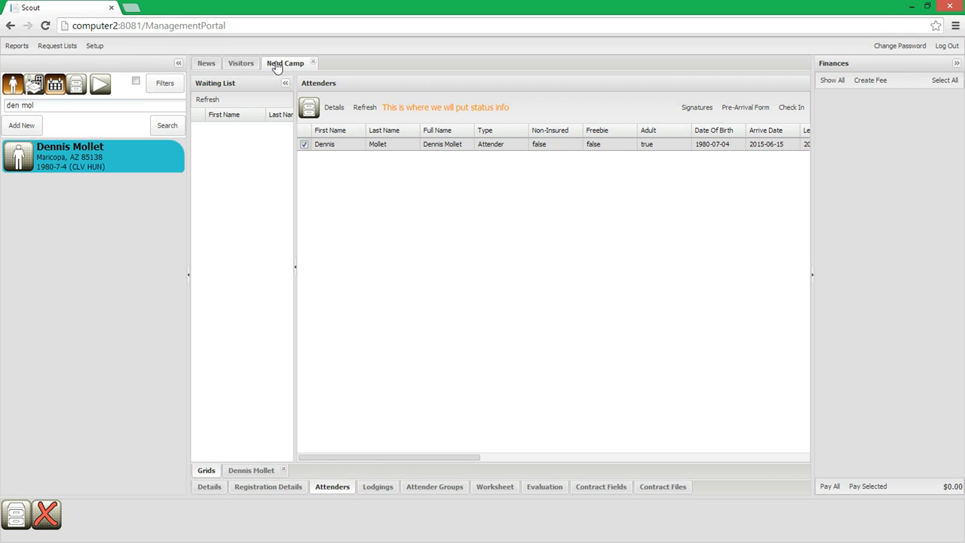
left_click(378, 487)
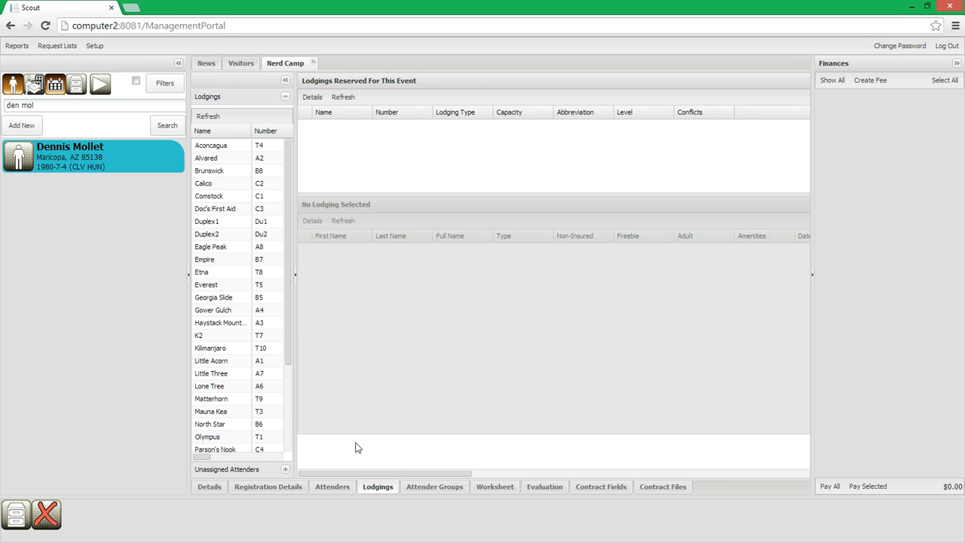
left_click(189, 276)
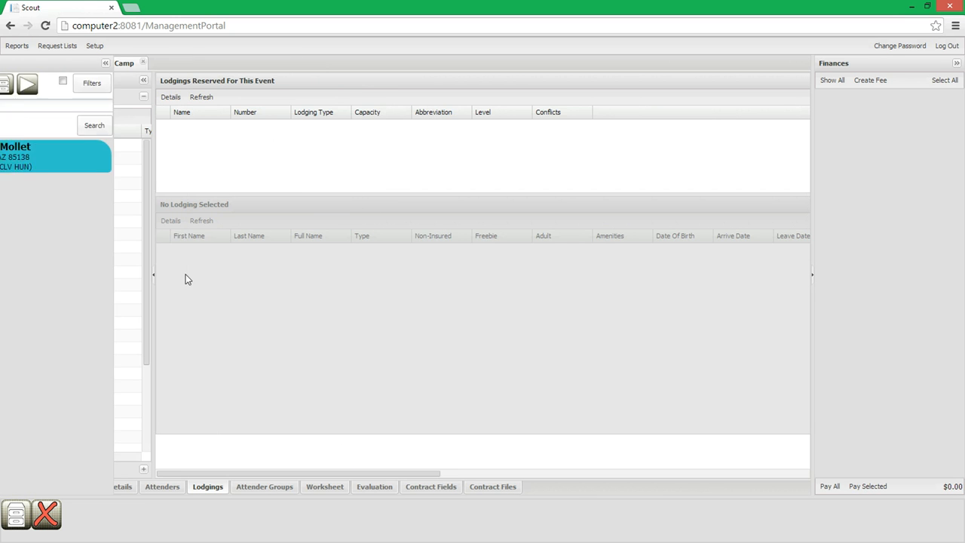
left_click(813, 276)
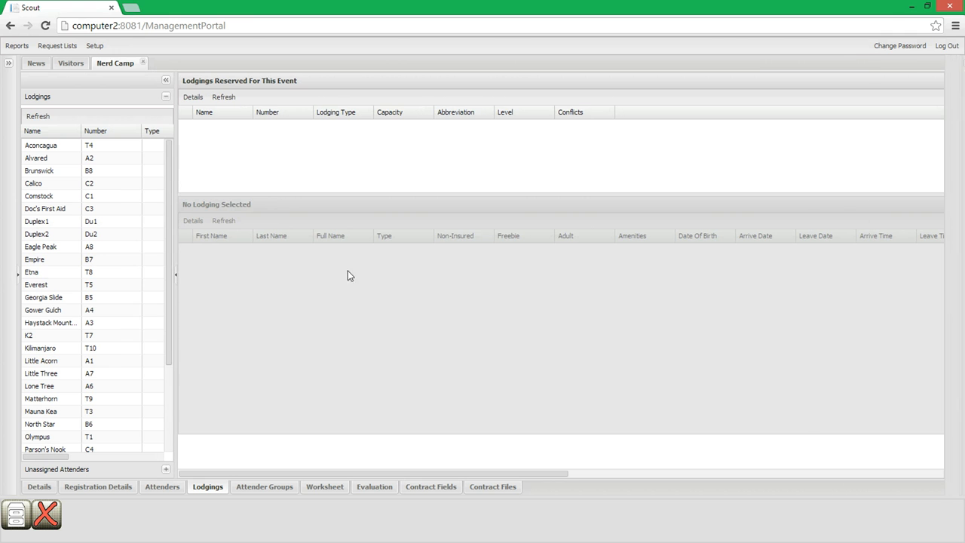
left_click_drag(174, 358, 427, 361)
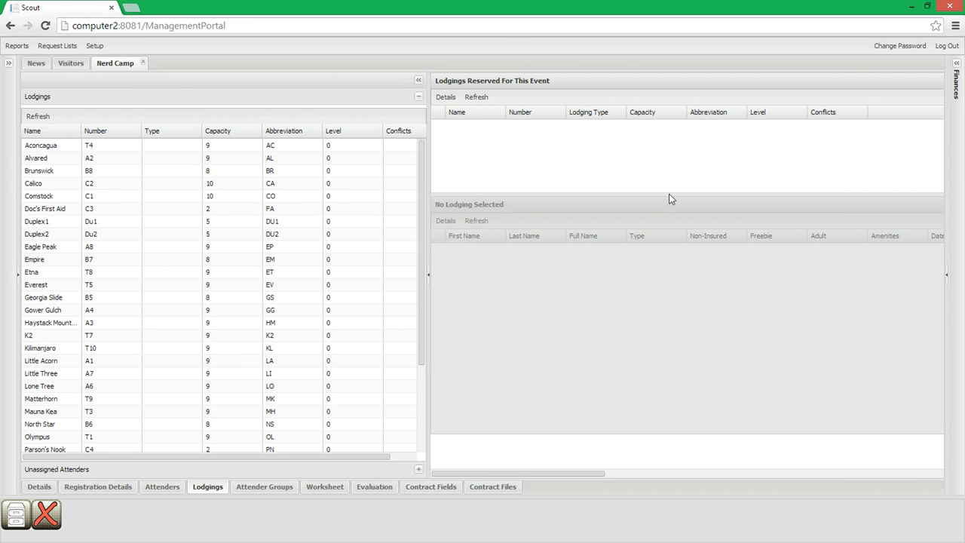
left_click_drag(668, 198, 659, 220)
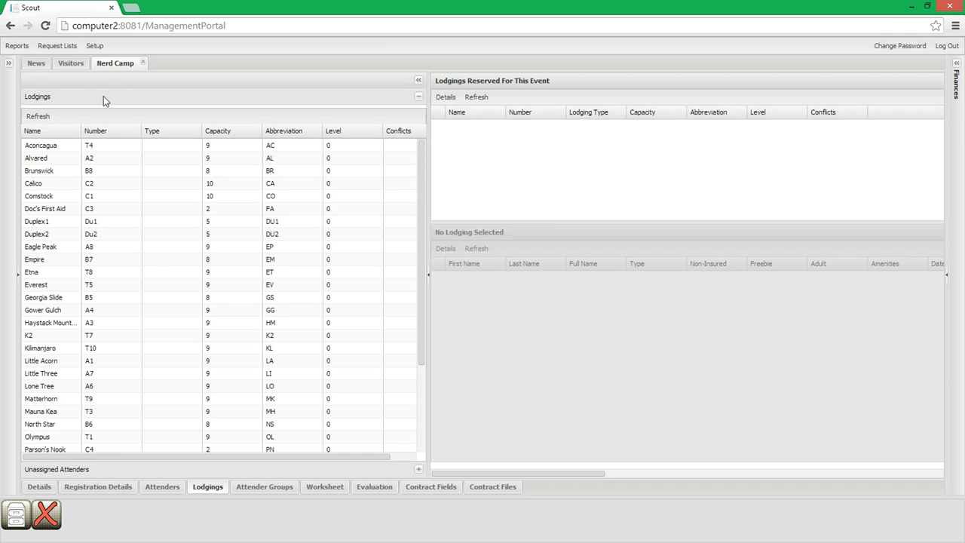
- Examine Nerd Camp's available lodgings and its unassigned attenders
scroll(73, 188, "down", 3)
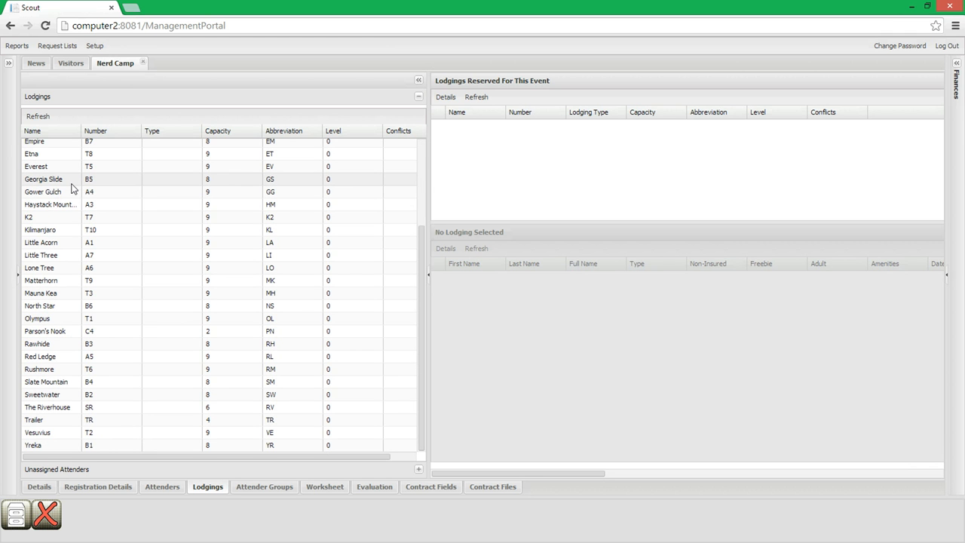
scroll(74, 255, "up", 3)
scroll(73, 257, "down", 3)
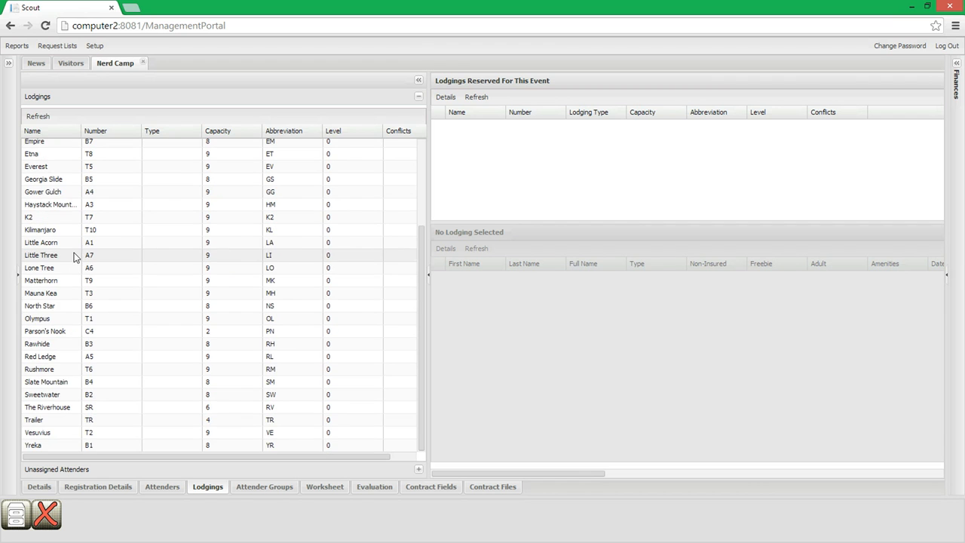
left_click(60, 470)
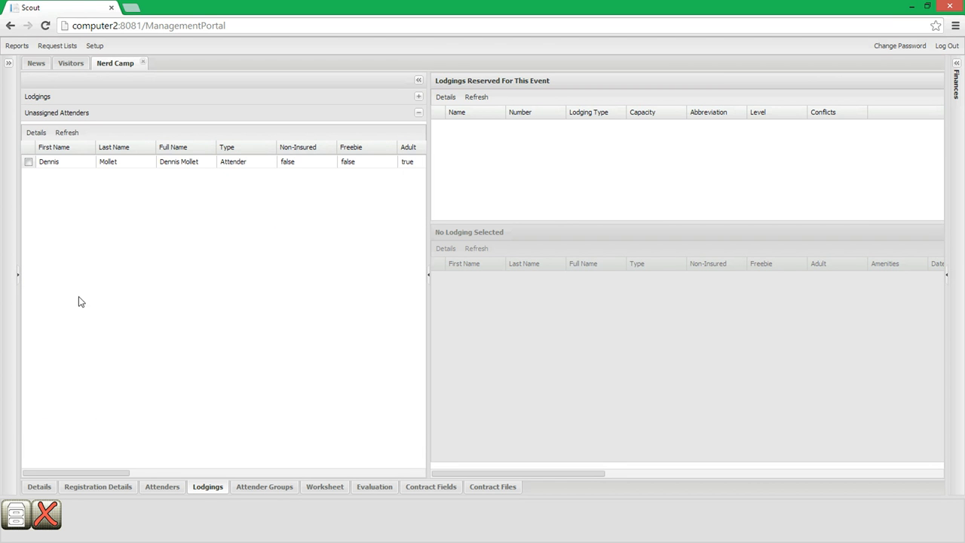
left_click(125, 101)
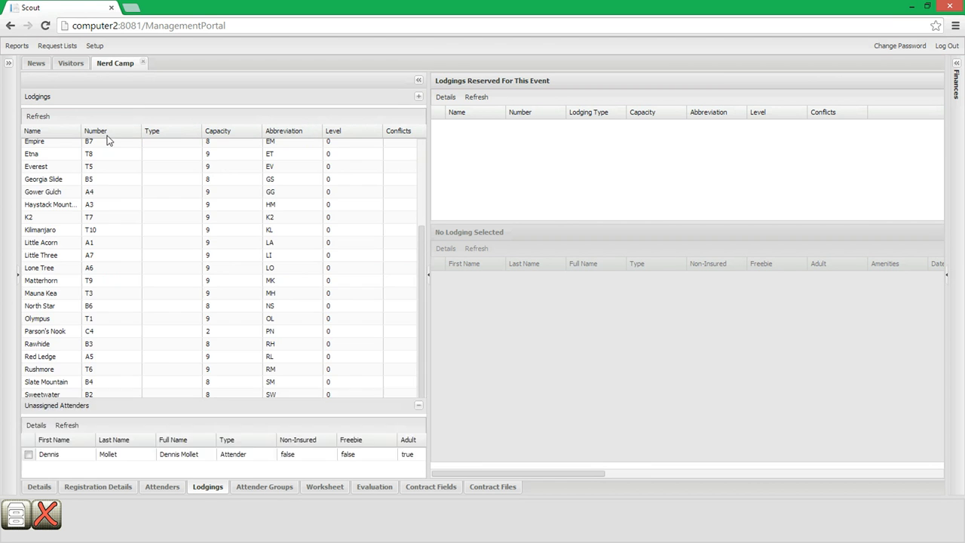
left_click(70, 468)
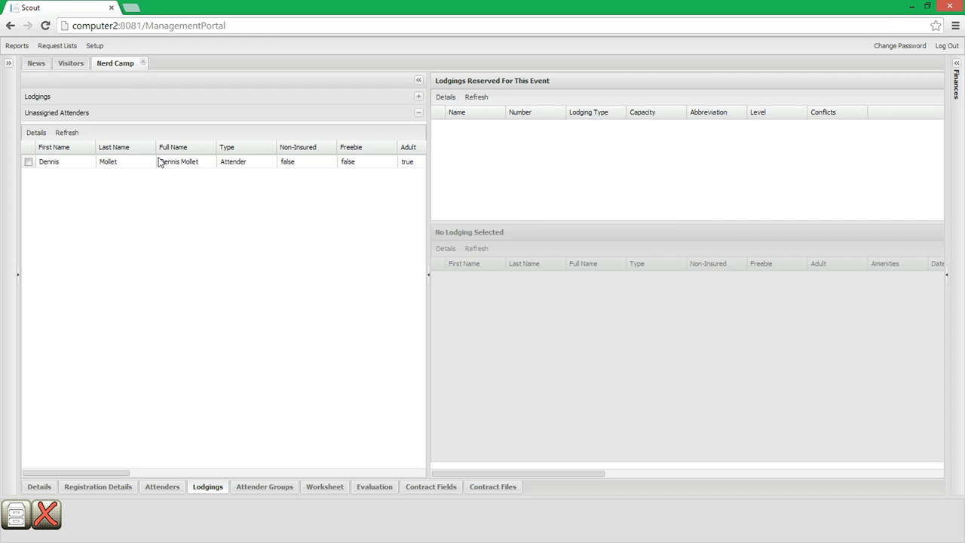
left_click(67, 96)
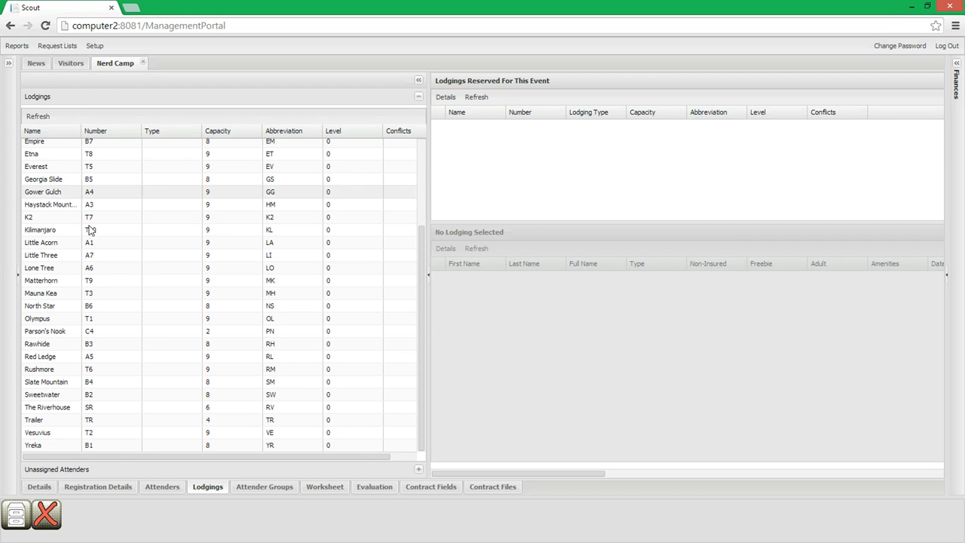
scroll(89, 224, "up", 3)
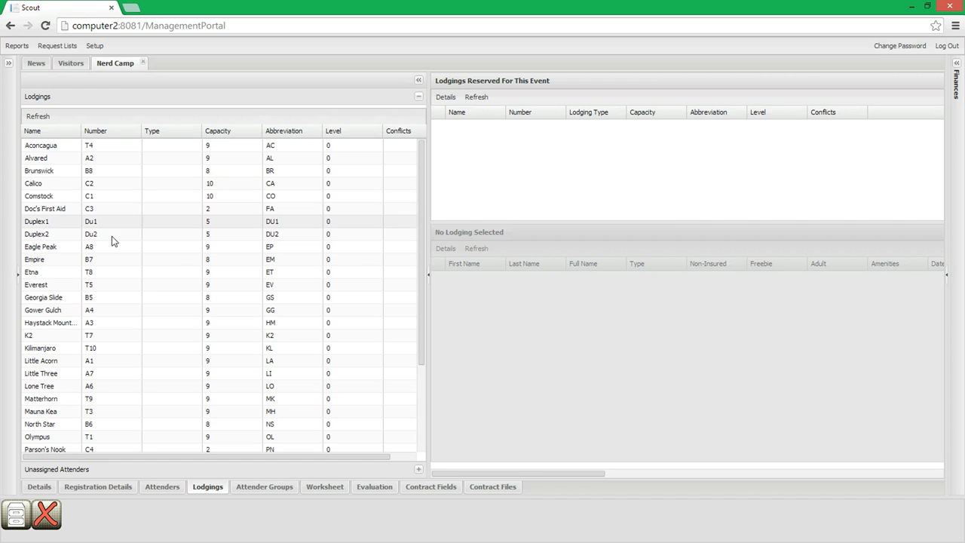
- Sort Nerd Camp's available lodgings by number in ascending order
left_click(286, 133)
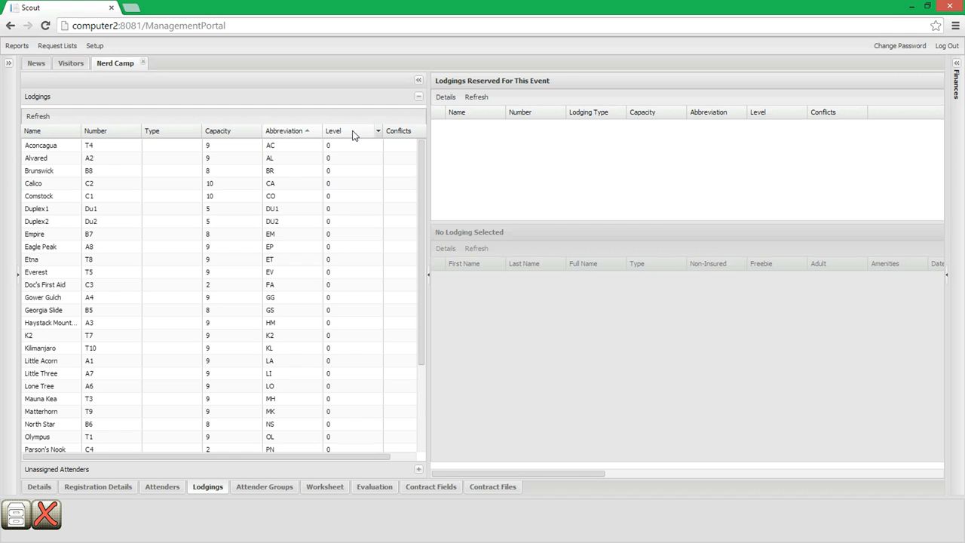
left_click(98, 132)
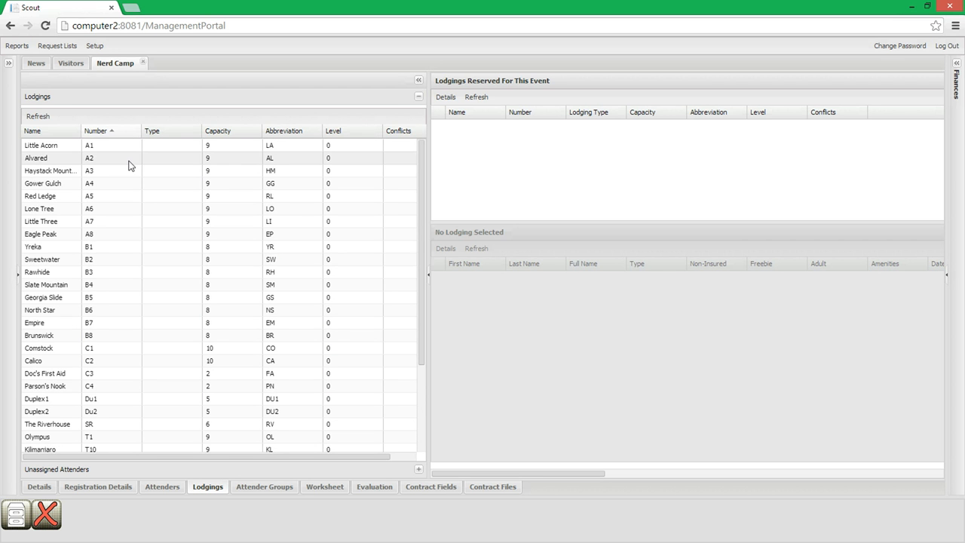
scroll(128, 164, "down", 2)
scroll(128, 165, "up", 2)
- Reserve lodgings A1 (Little Acorn), A2 (Alvared) and A3 (Haystack Mountain) for Nerd Camp
left_click_drag(90, 149, 509, 144)
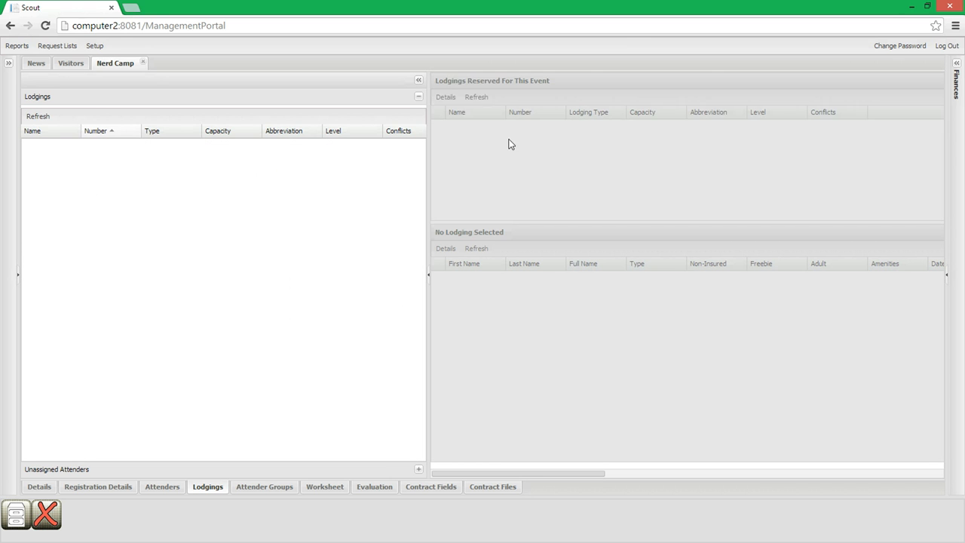
left_click_drag(165, 157, 485, 180)
left_click_drag(82, 178, 517, 174)
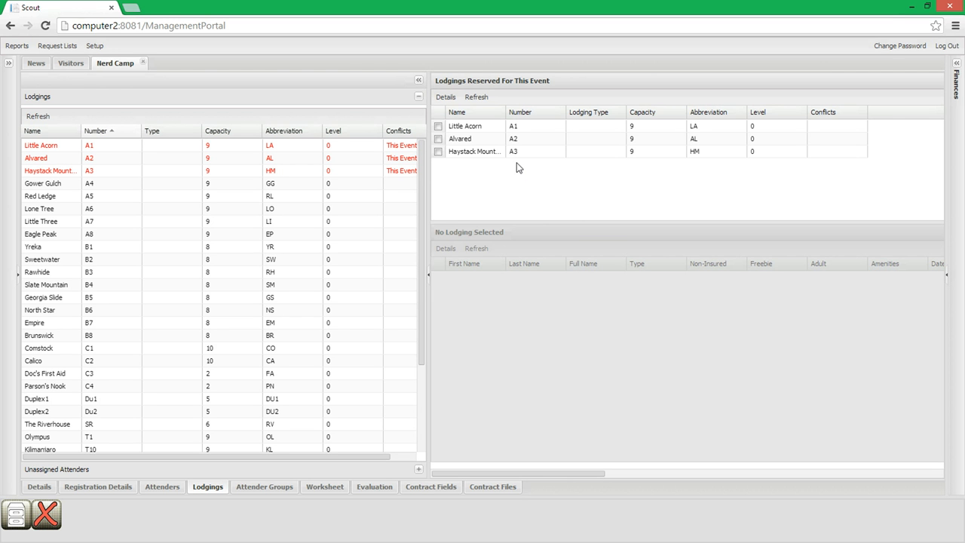
- Select the reserved Little Acorn lodging to view its assigned attenders, and check the Conflicts column of the available lodgings
left_click(438, 127)
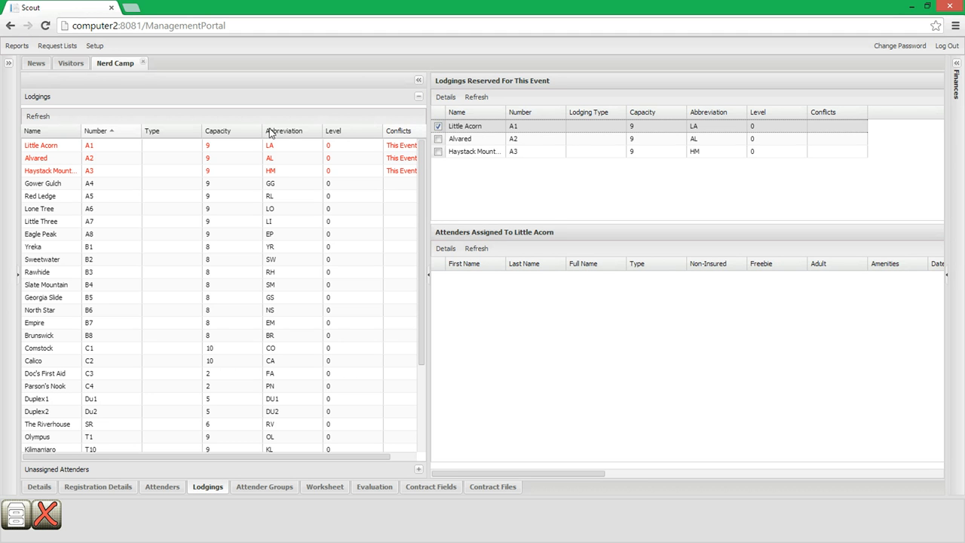
left_click_drag(155, 457, 75, 452)
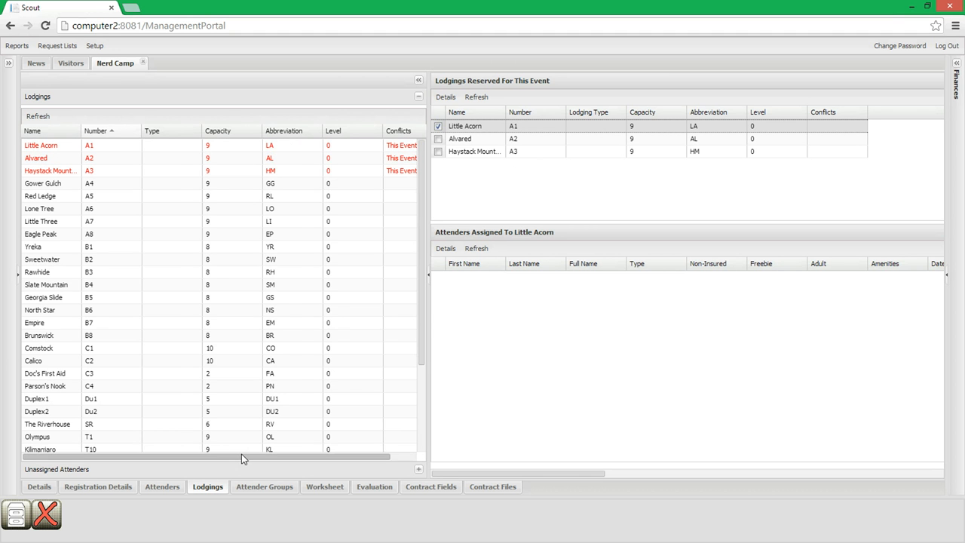
left_click_drag(241, 456, 365, 456)
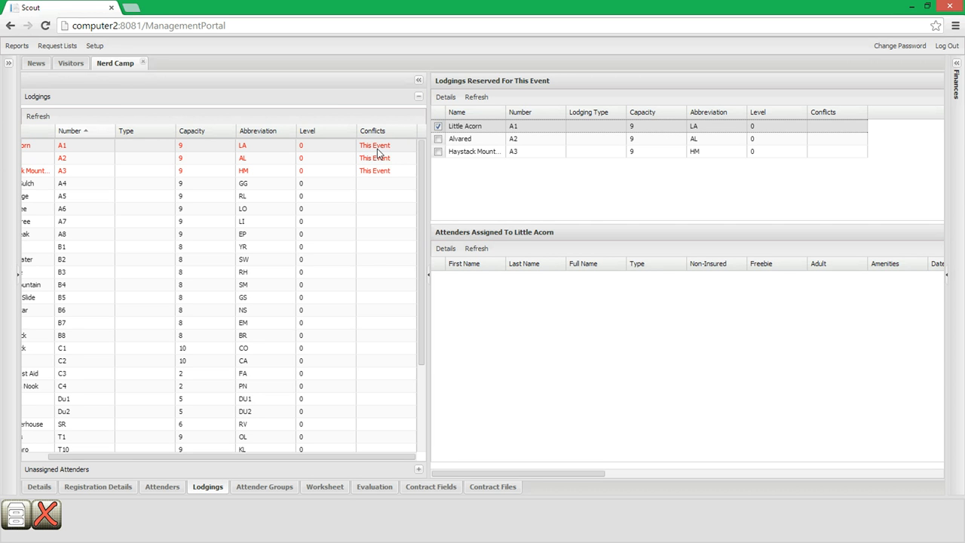
- Search for "teen 1" and open the Teen 1 event dated 2015-6-15 to 2015-6-20
left_click(8, 66)
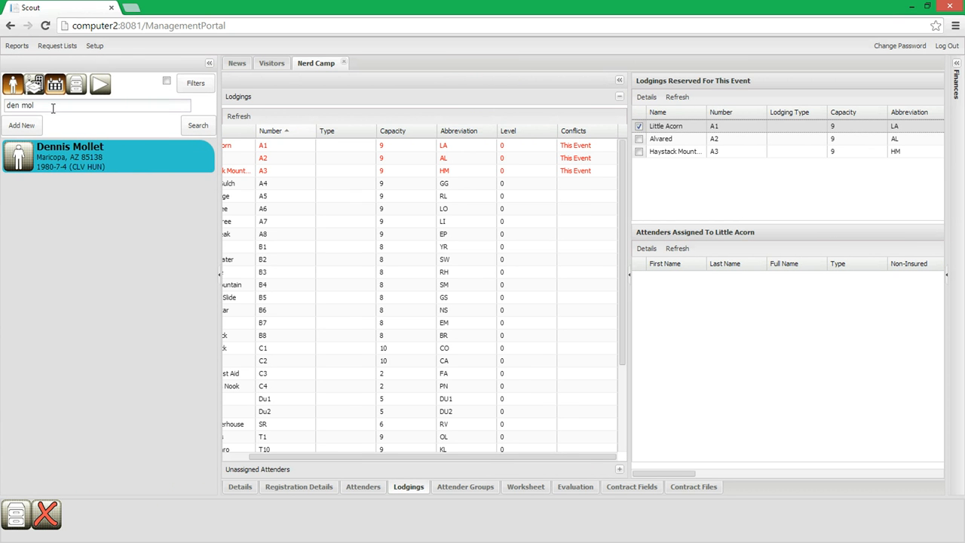
type("teen")
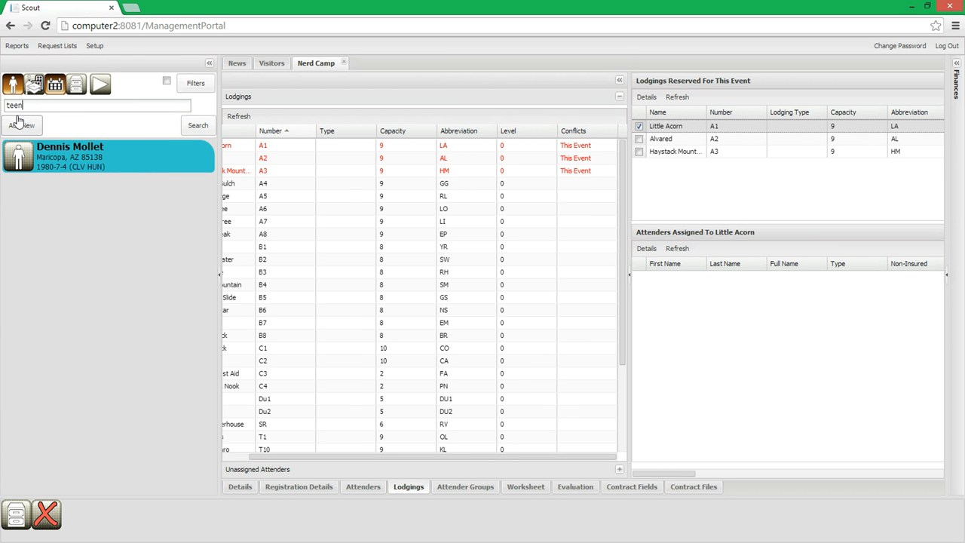
type(" 1")
key("Return")
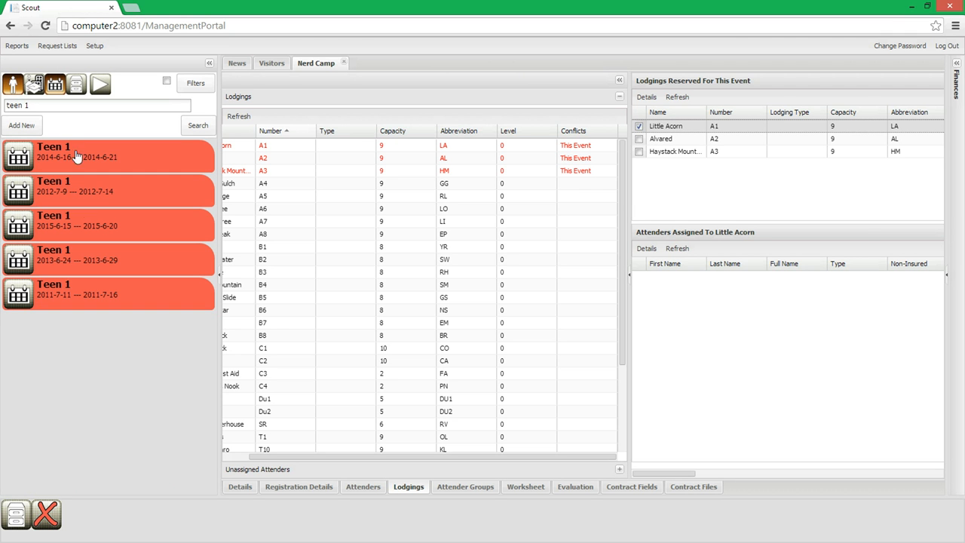
left_click(75, 229)
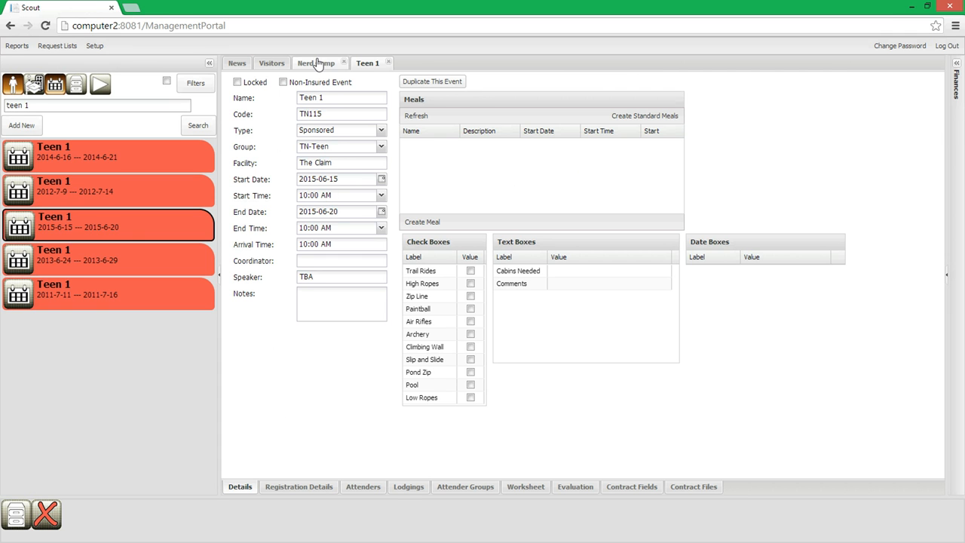
- Compare Teen 1's available lodgings with the lodgings reserved for Nerd Camp
left_click(401, 488)
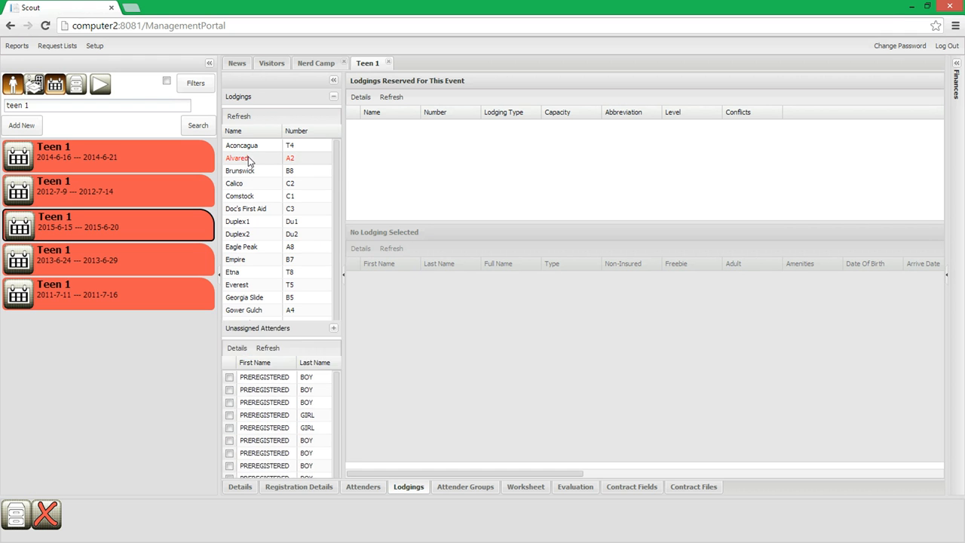
left_click(273, 100)
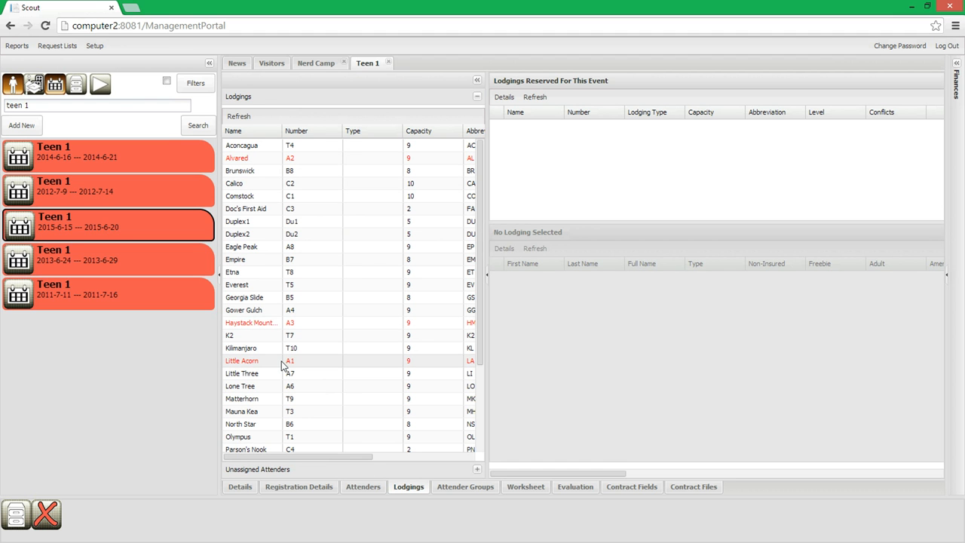
left_click(311, 64)
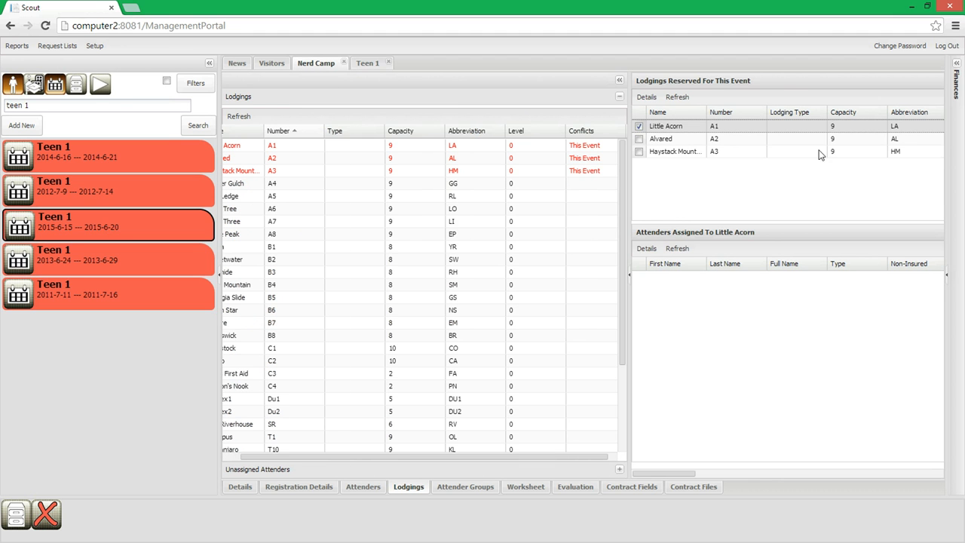
left_click(362, 64)
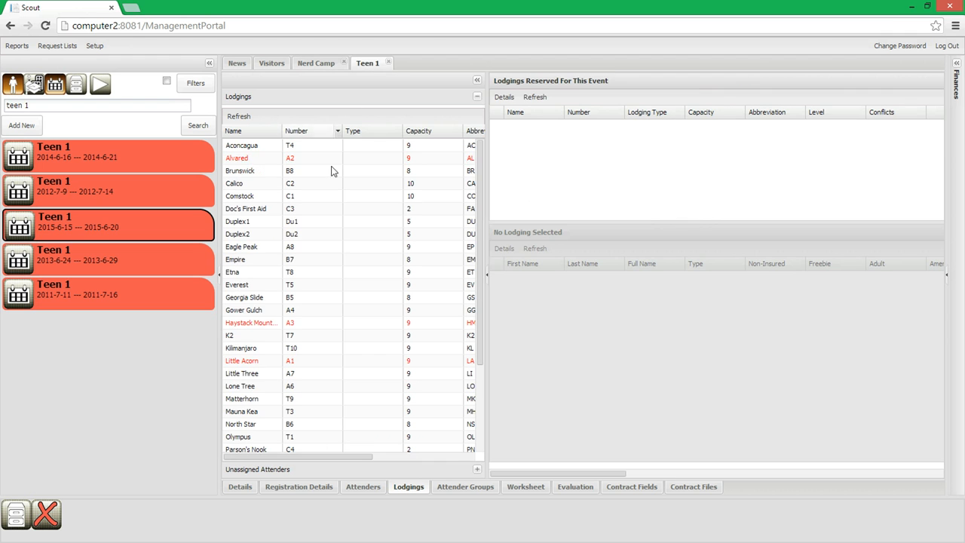
- Sort Teen 1's lodgings by number, reserve Little Acorn (A1) for the event, and check its Conflicts entry
left_click(300, 132)
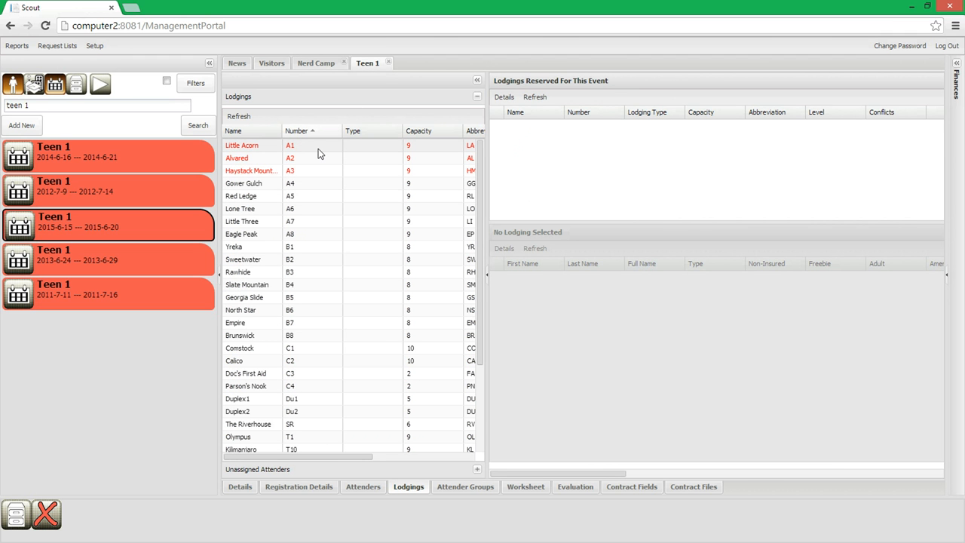
left_click_drag(299, 145, 598, 151)
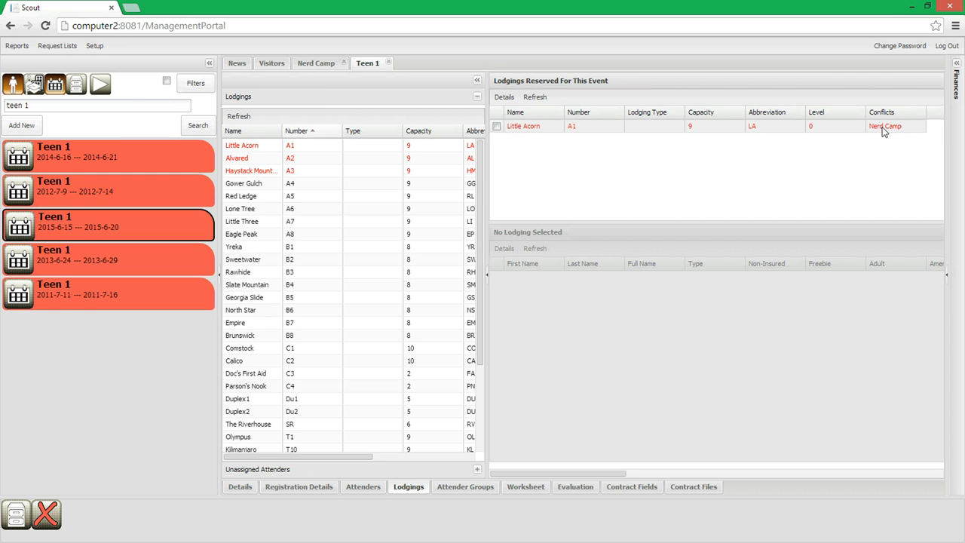
left_click_drag(276, 457, 476, 458)
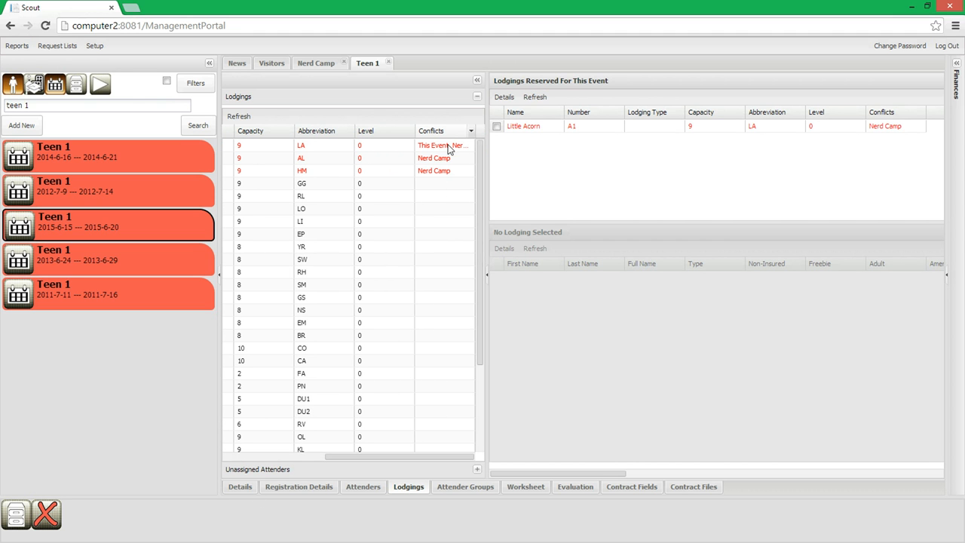
- Refresh Nerd Camp's available lodgings and widen the Conflicts column to read Little Acorn's full entry
left_click(309, 65)
left_click(239, 117)
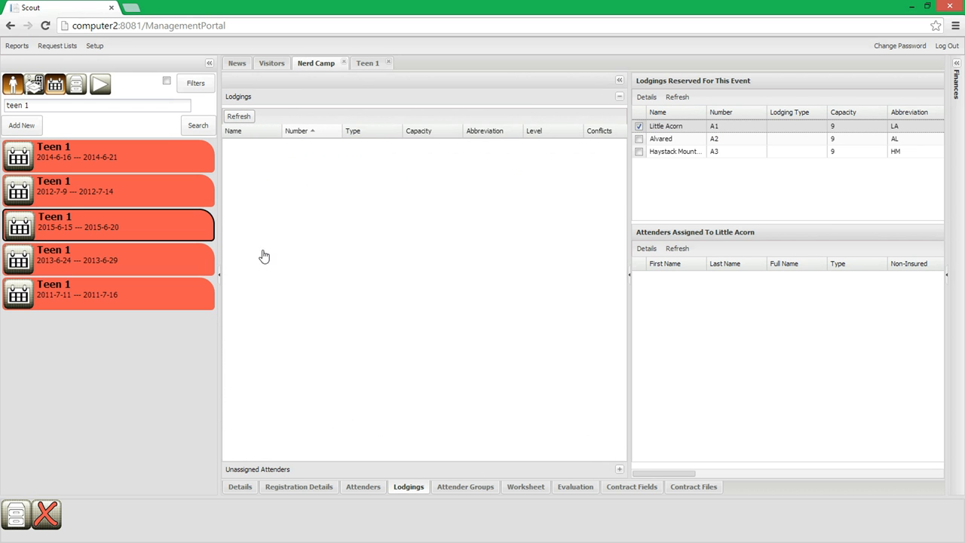
left_click_drag(388, 455, 537, 466)
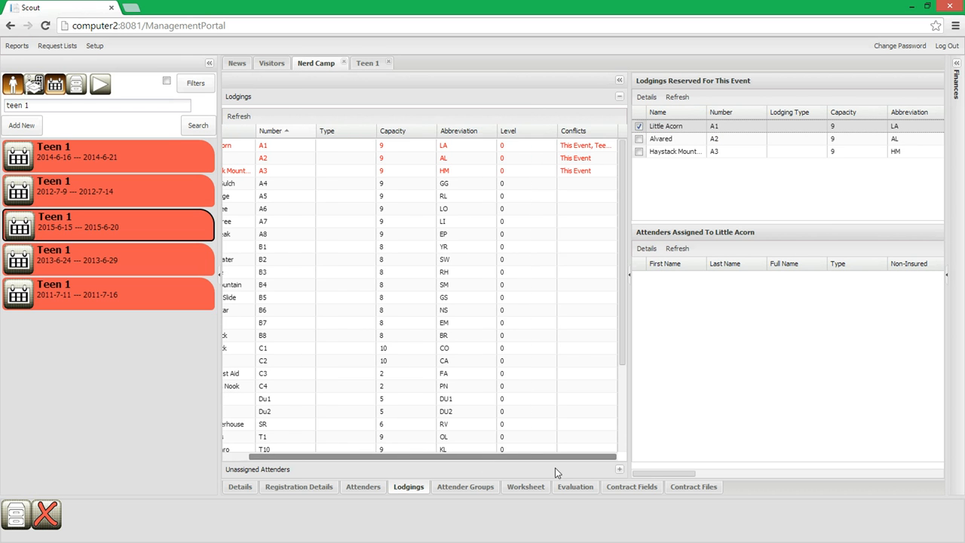
left_click(614, 129)
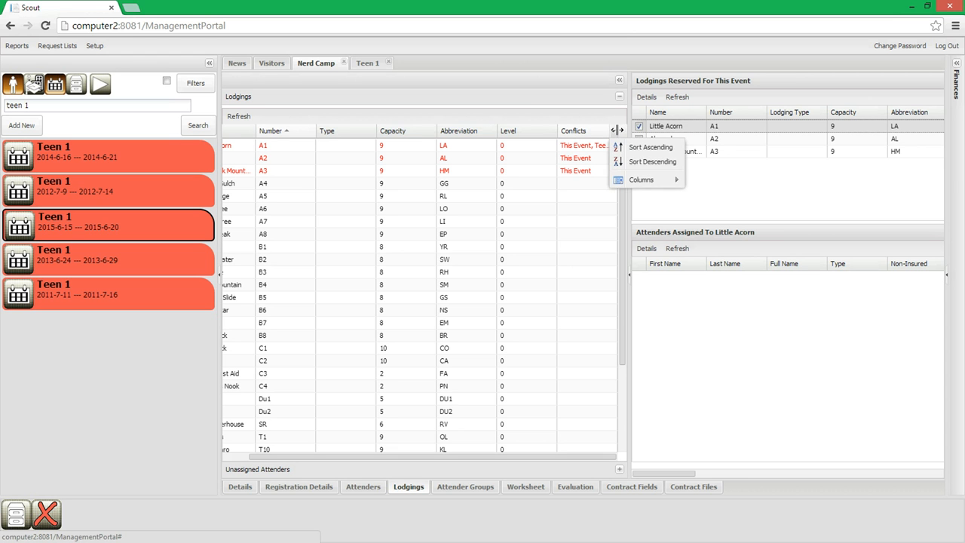
left_click(614, 129)
left_click(615, 129)
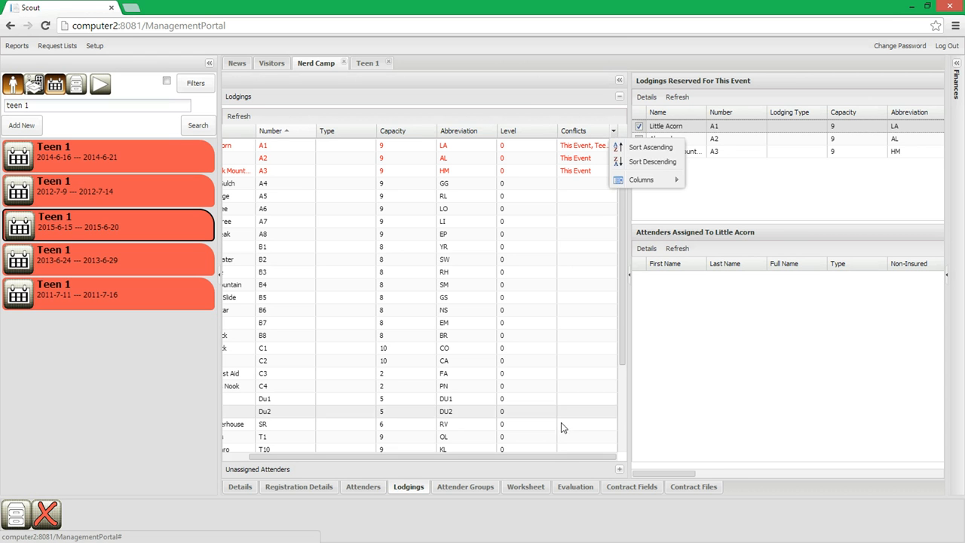
left_click(549, 458)
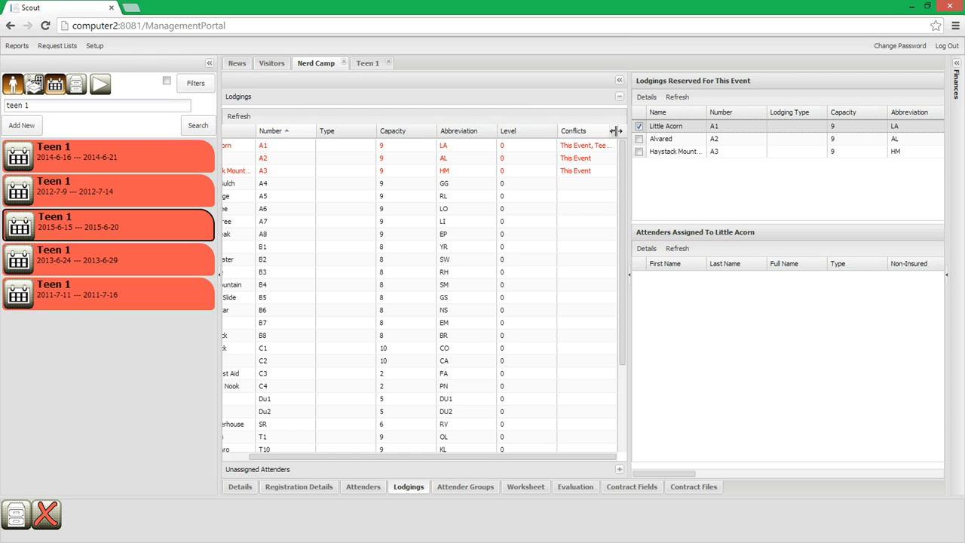
left_click_drag(620, 131, 629, 134)
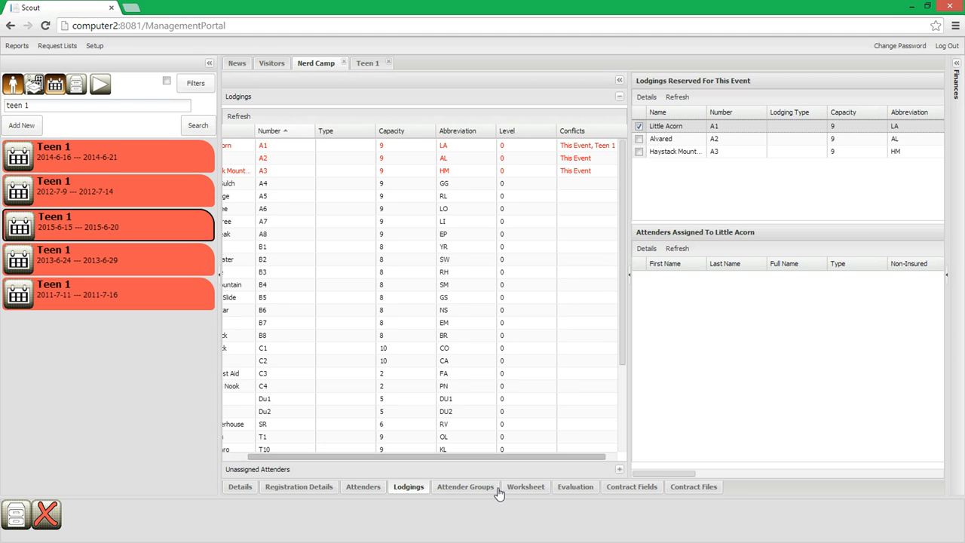
left_click_drag(571, 457, 314, 467)
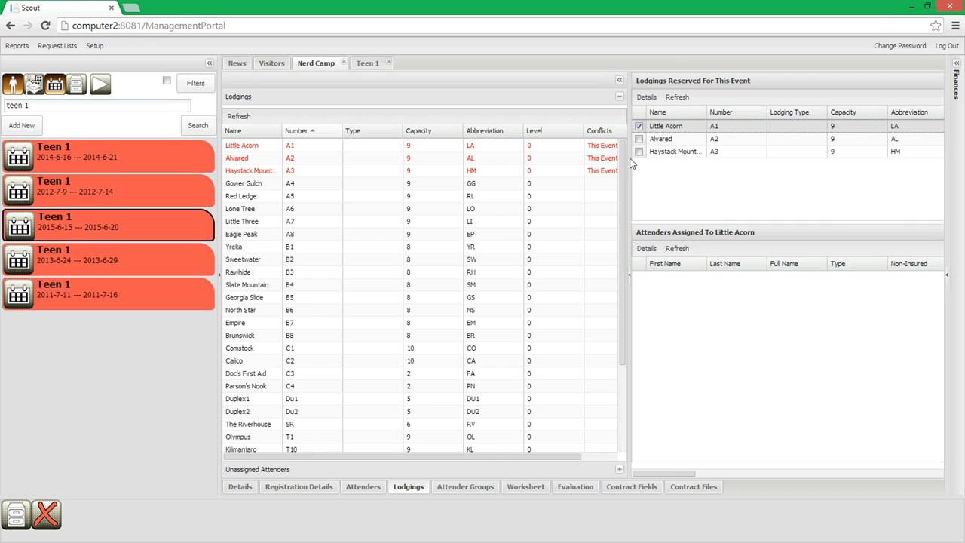
- Check Teen 1's reserved lodgings and refresh the lodgings reserved for Nerd Camp to compare how Little Acorn is flagged
left_click(367, 63)
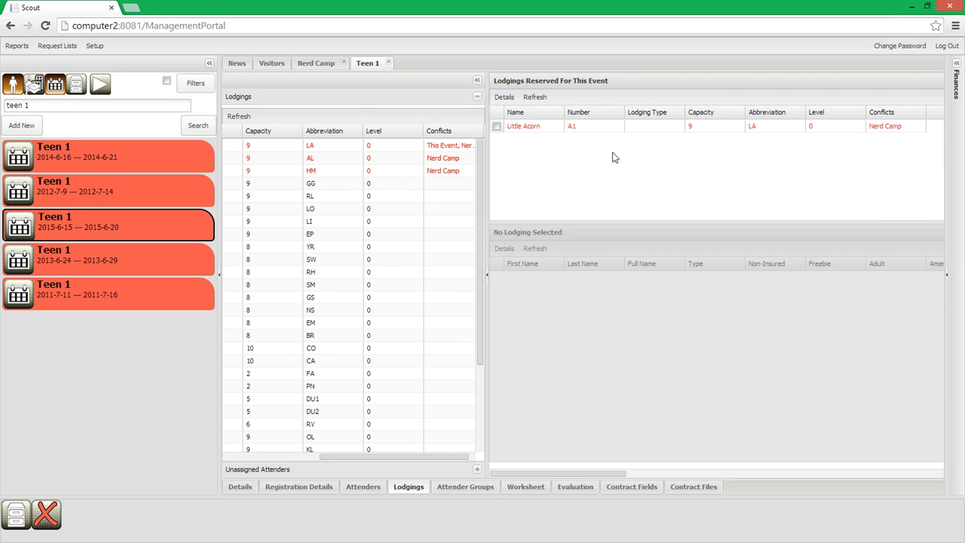
left_click(326, 67)
left_click(682, 98)
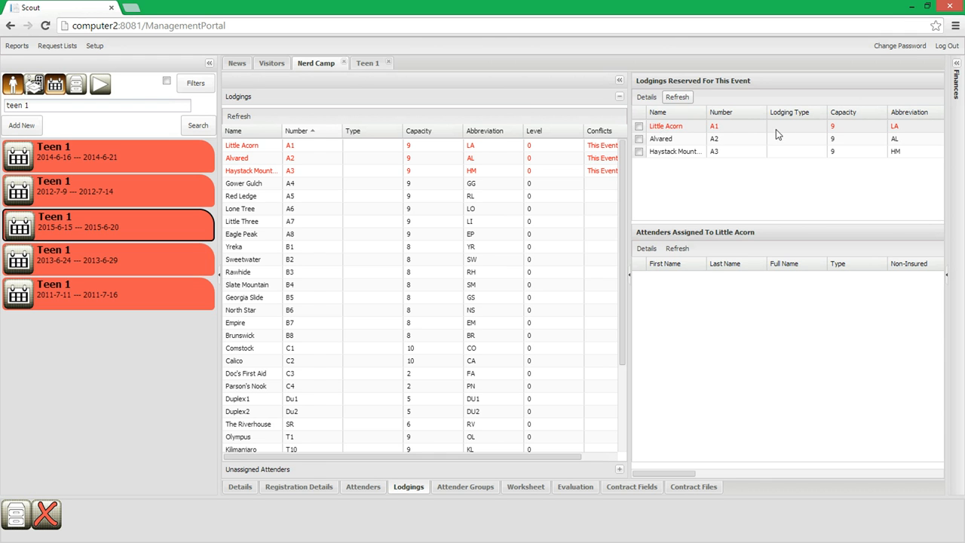
- Remove Little Acorn from Teen 1's reserved lodgings and refresh the lodgings reserved for Nerd Camp
left_click(365, 65)
left_click_drag(653, 128, 306, 209)
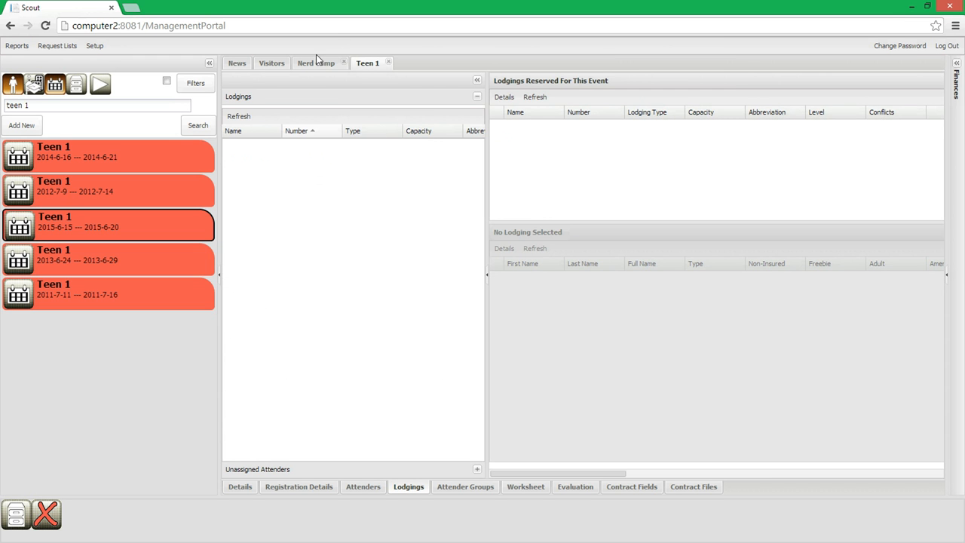
left_click(332, 66)
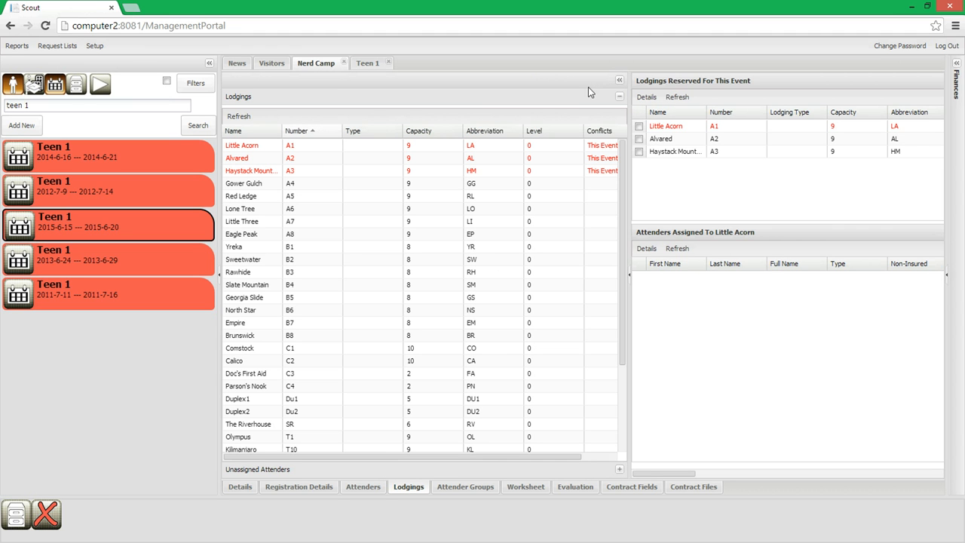
left_click(682, 97)
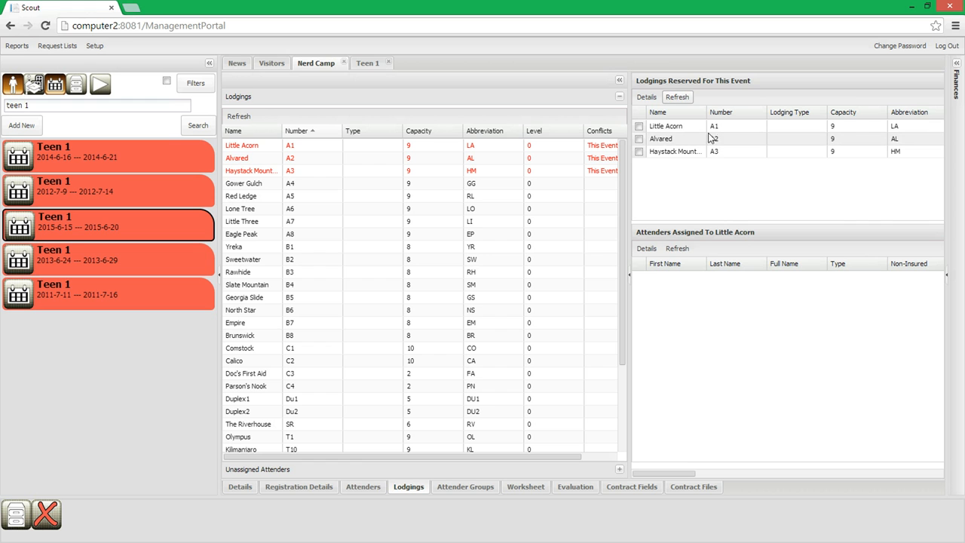
- Select Little Acorn among Nerd Camp's reserved lodgings and review the columns of the event's unassigned attenders
left_click(660, 126)
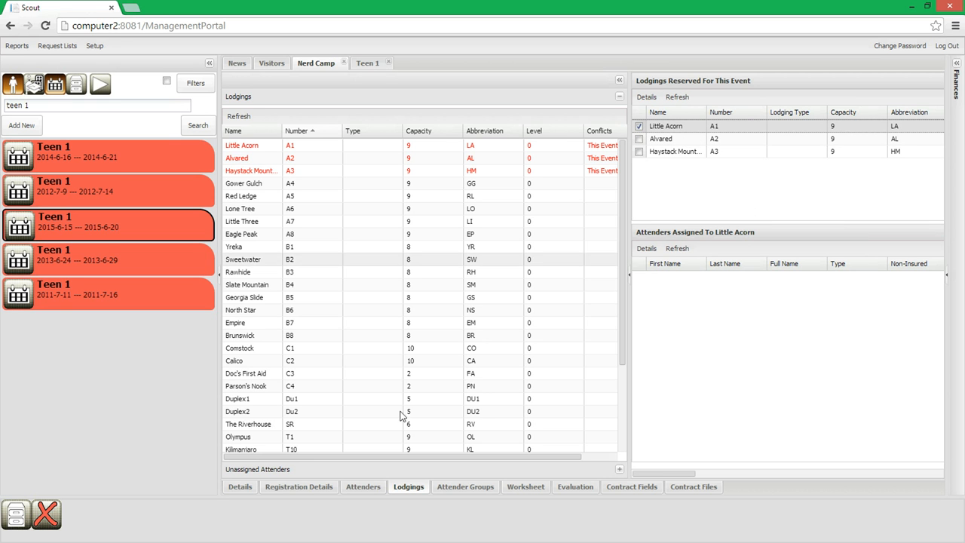
left_click(298, 471)
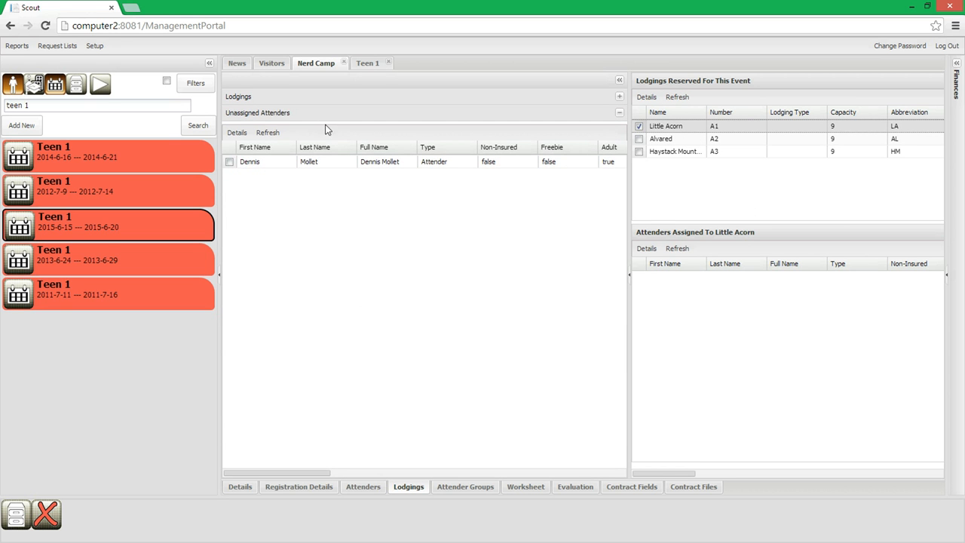
left_click_drag(281, 473, 591, 472)
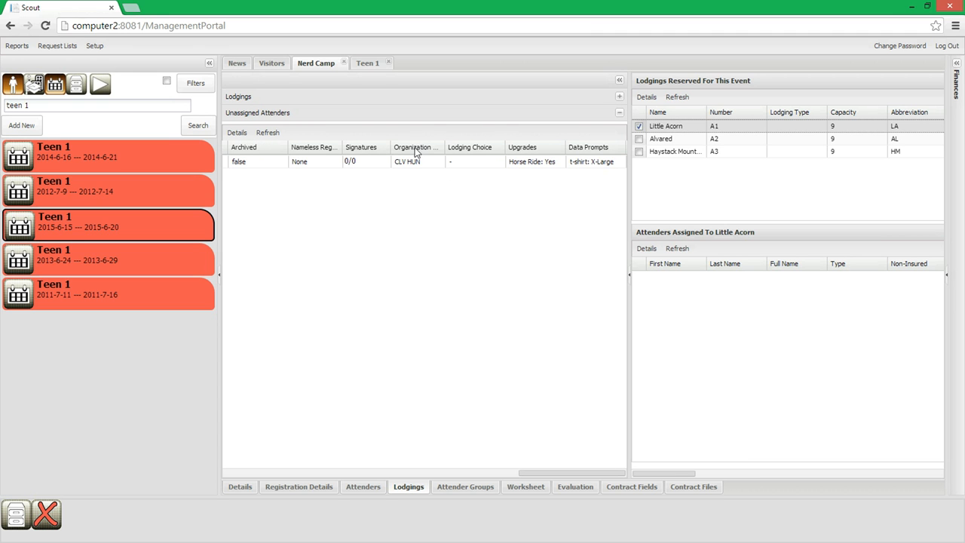
left_click_drag(562, 472, 275, 474)
- Assign the unassigned attender to Little Acorn and return them to the unassigned attenders
left_click_drag(280, 164, 652, 317)
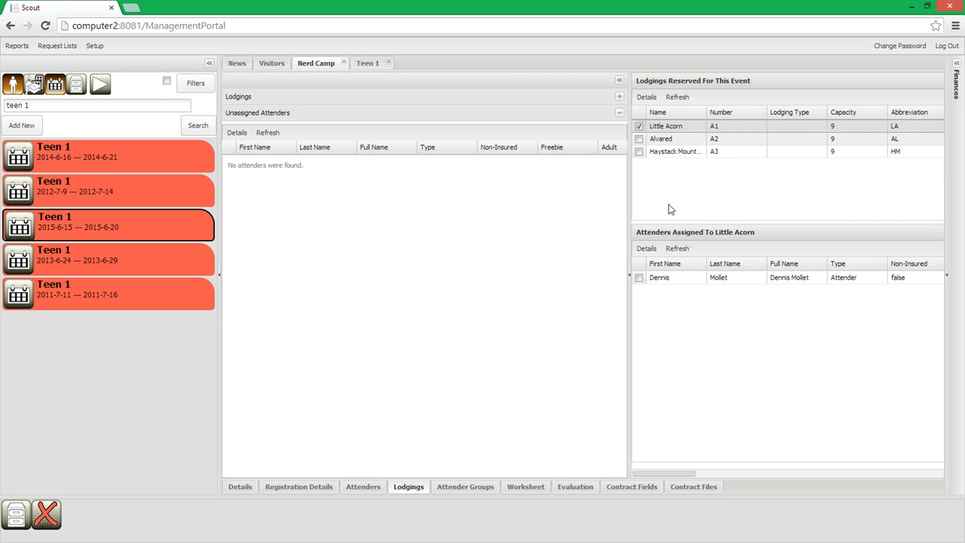
left_click_drag(683, 283, 294, 228)
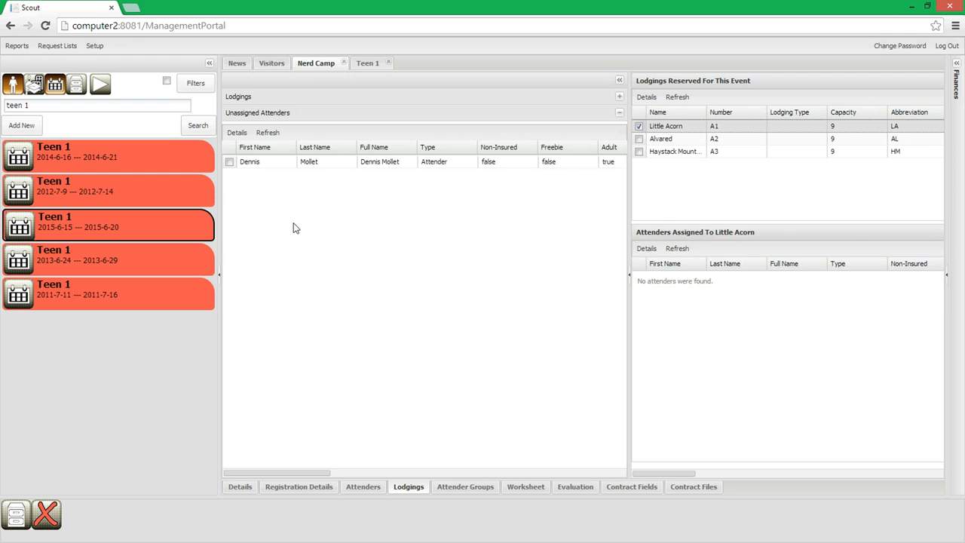
- Assign the attender to Alvared (A2), move them to Haystack Mountain (A3), and view that lodging's assigned attenders in a wider area
left_click(640, 141)
left_click_drag(233, 164, 702, 336)
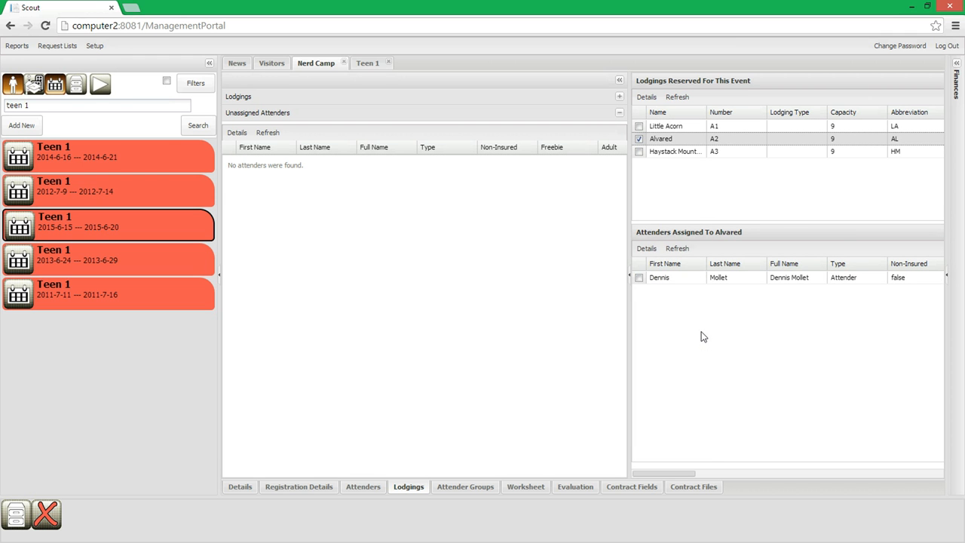
left_click_drag(689, 279, 663, 155)
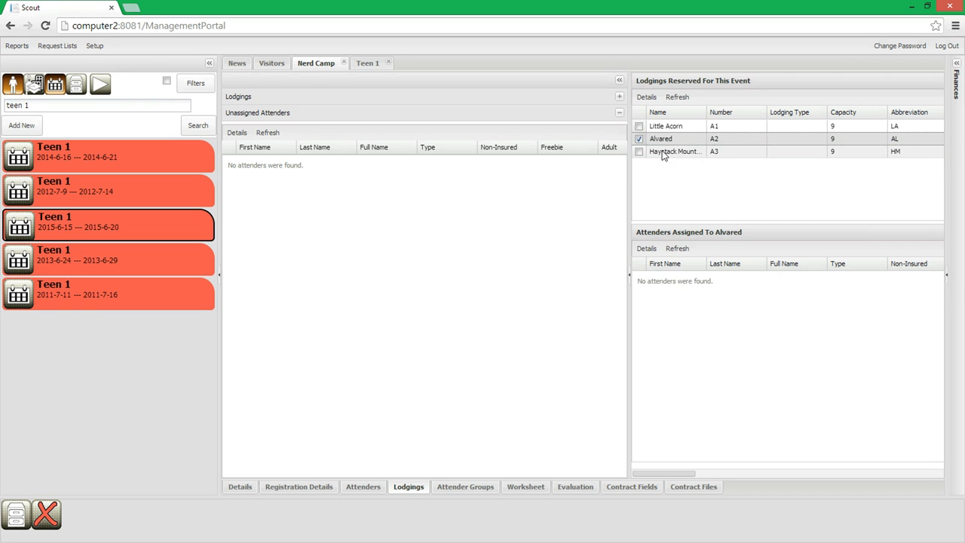
left_click(640, 152)
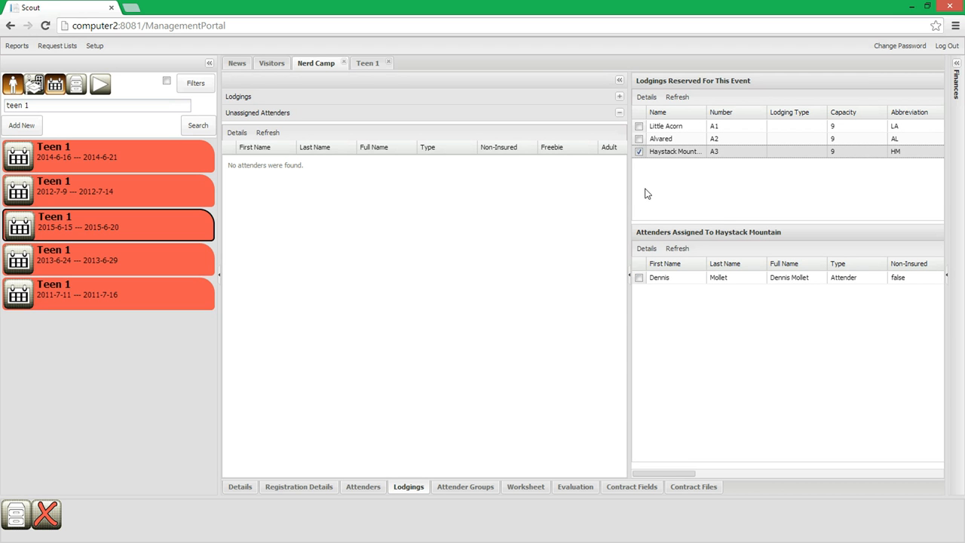
left_click_drag(630, 199, 426, 215)
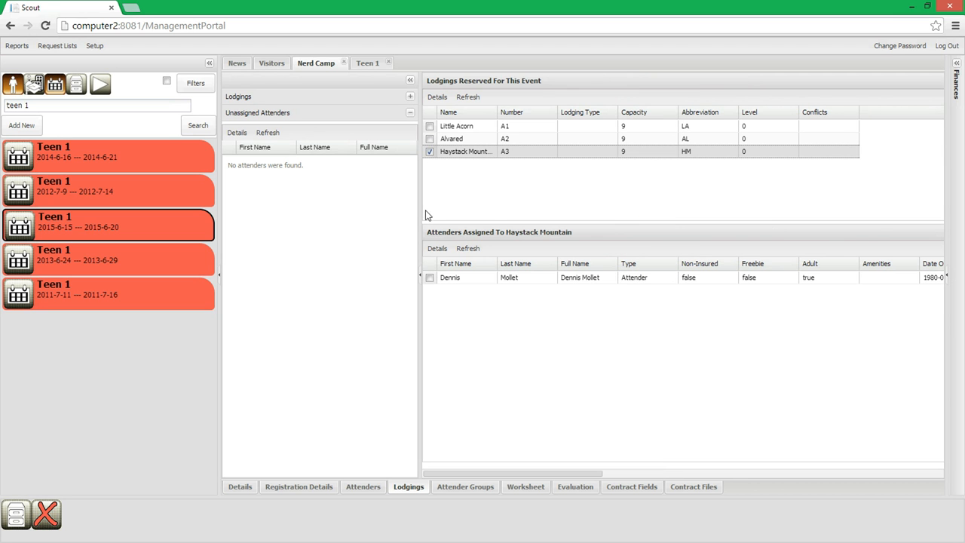